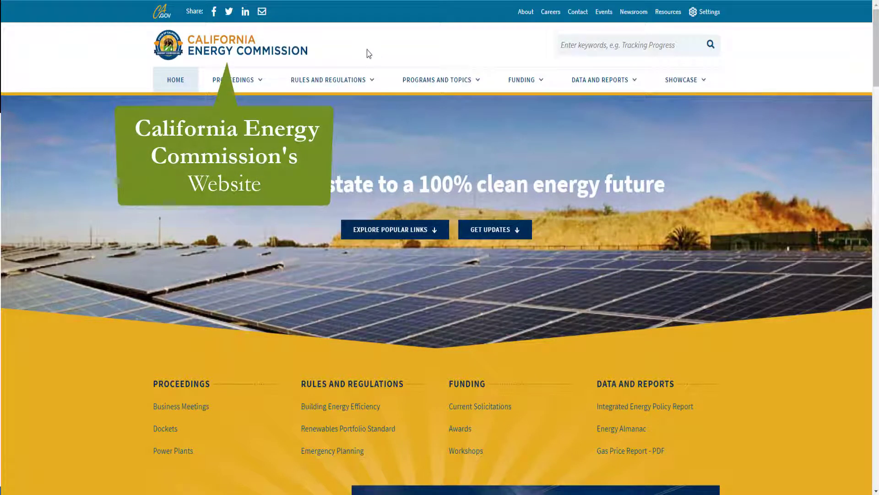
Open the Rules and Regulations dropdown on the California Energy Commission home page
click(368, 82)
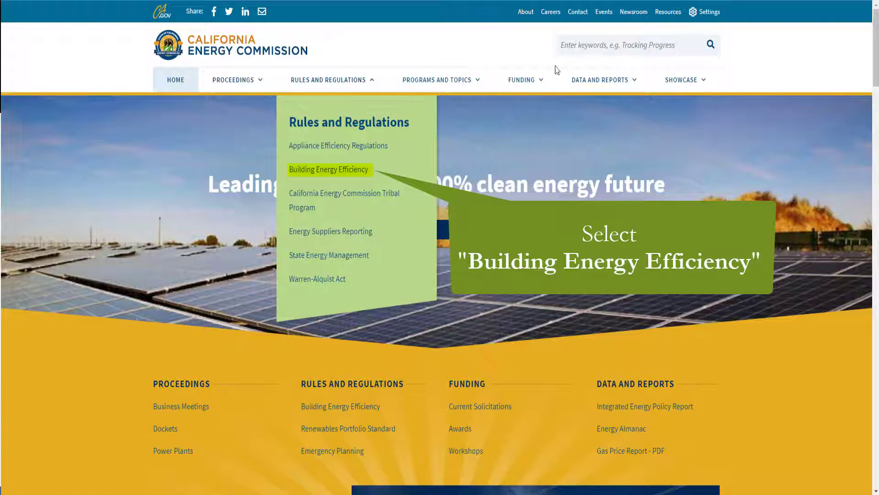
Go through Building Energy Efficiency, Title 24 and 2019 Standards to the 2019 Nonresidential Compliance Forms
click(362, 174)
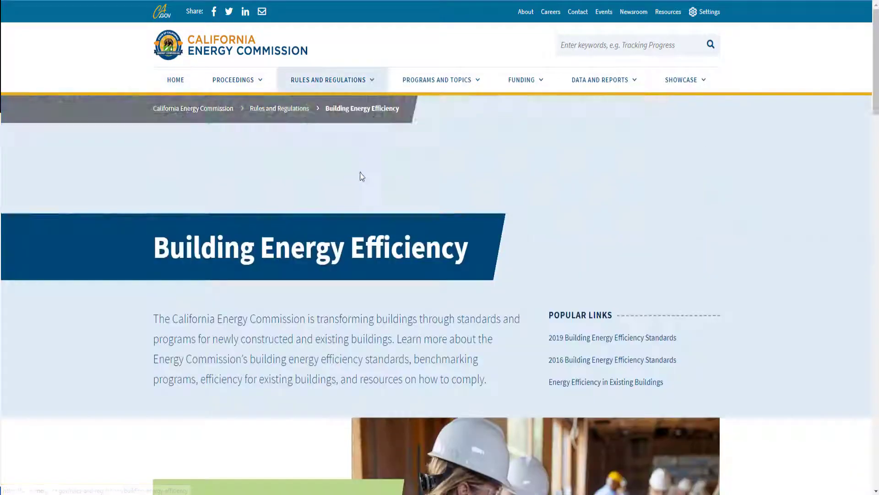
scroll(321, 177, down, 9)
scroll(306, 172, down, 2)
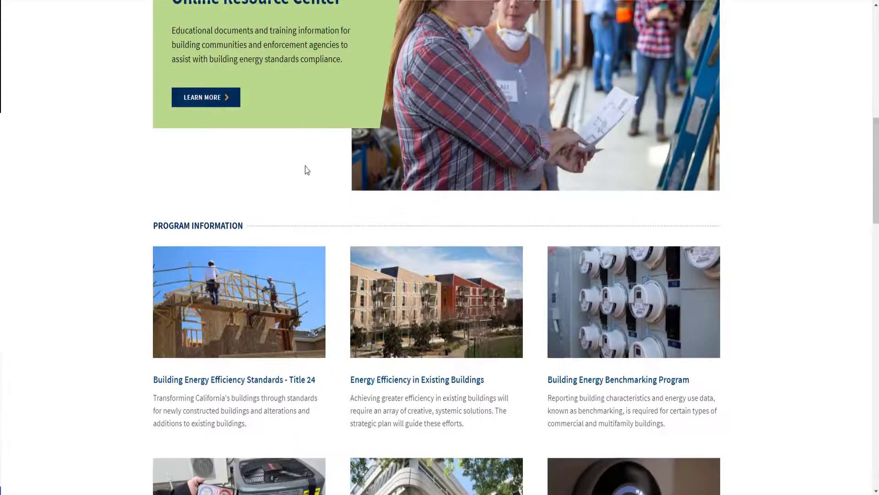
click(272, 255)
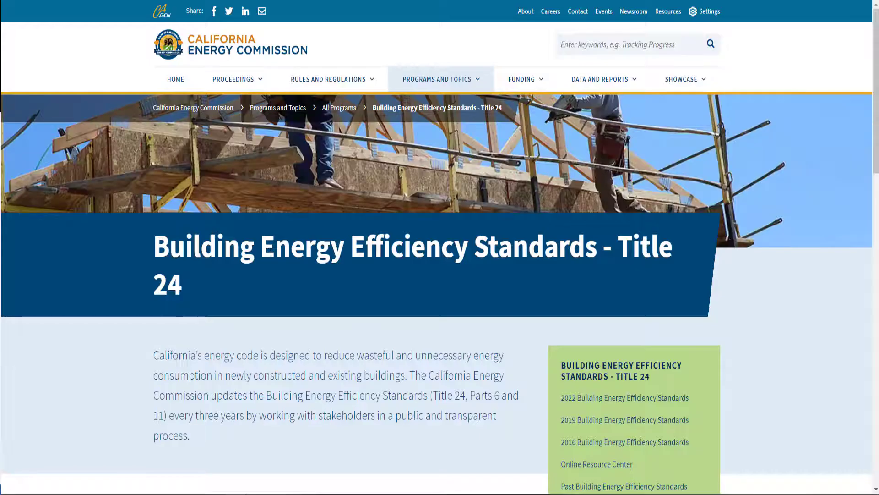
scroll(323, 289, down, 6)
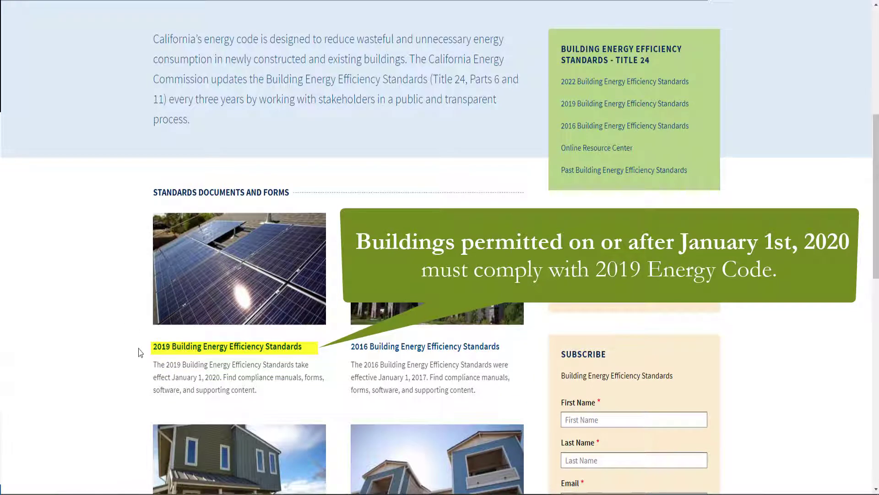
click(179, 348)
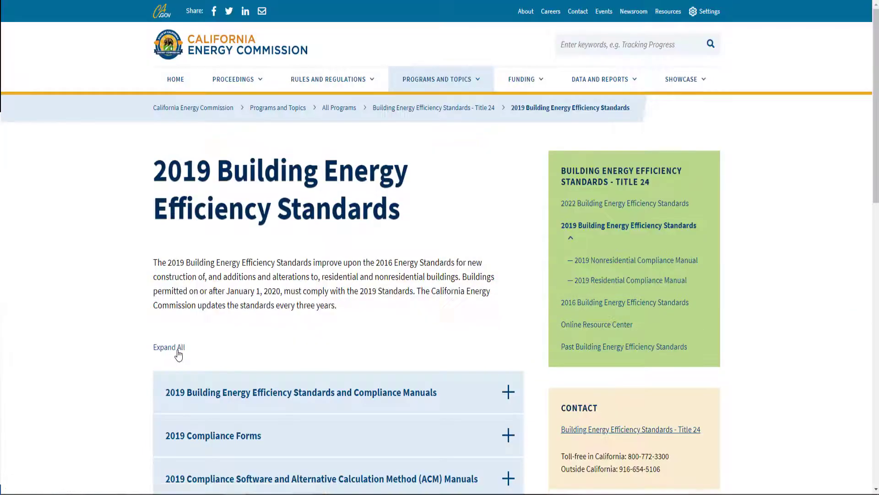
scroll(247, 362, down, 1)
scroll(256, 361, down, 1)
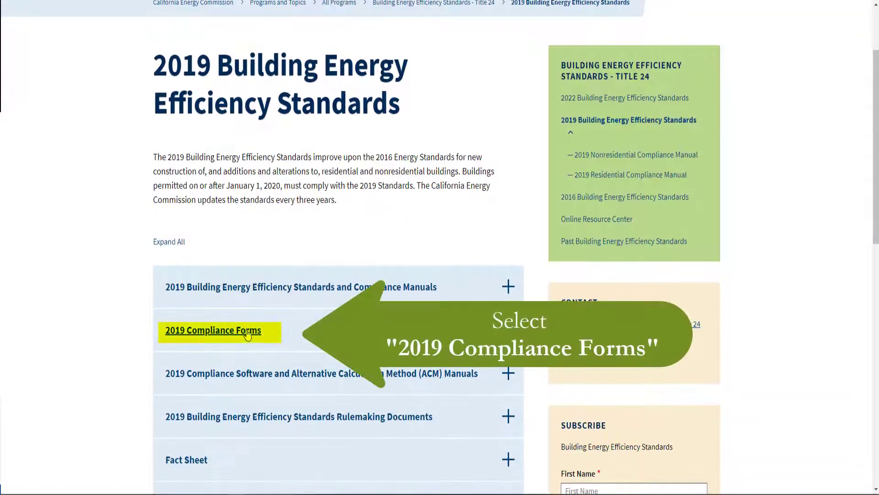
click(251, 336)
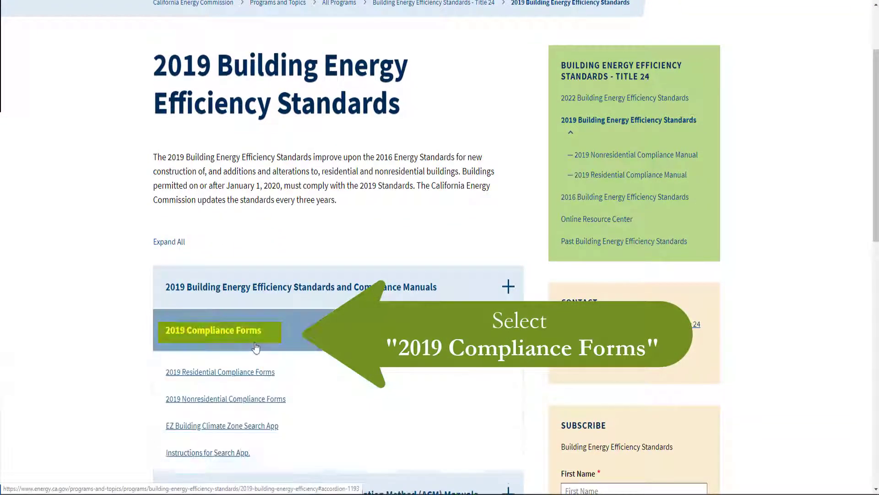
click(255, 406)
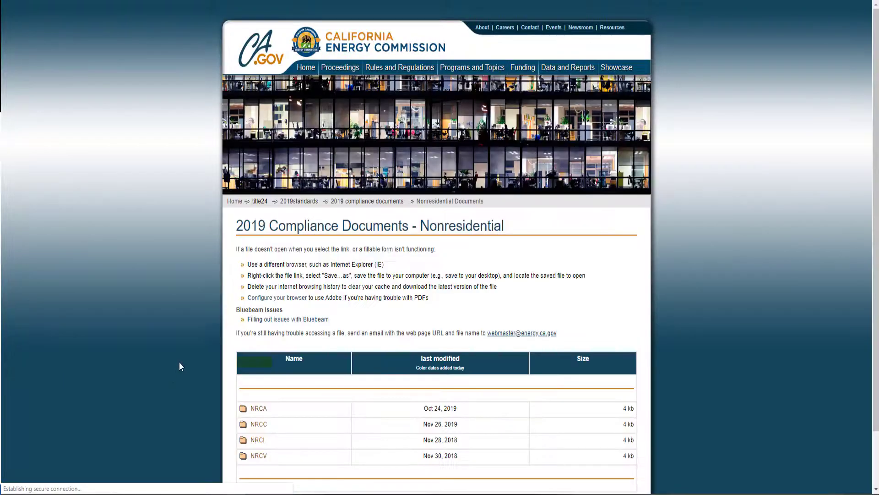
Open the NRCC folder and download 2019-NRCC-SRA-E.pdf
scroll(180, 362, down, 1)
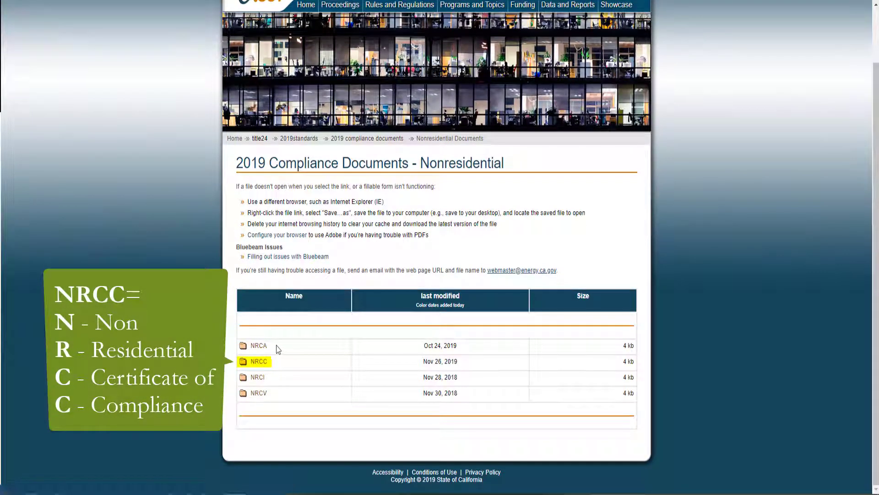
click(259, 362)
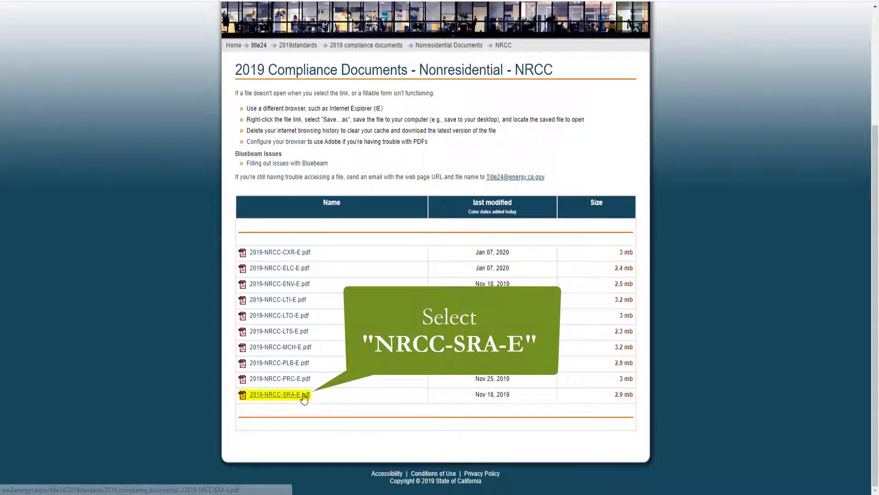
click(304, 396)
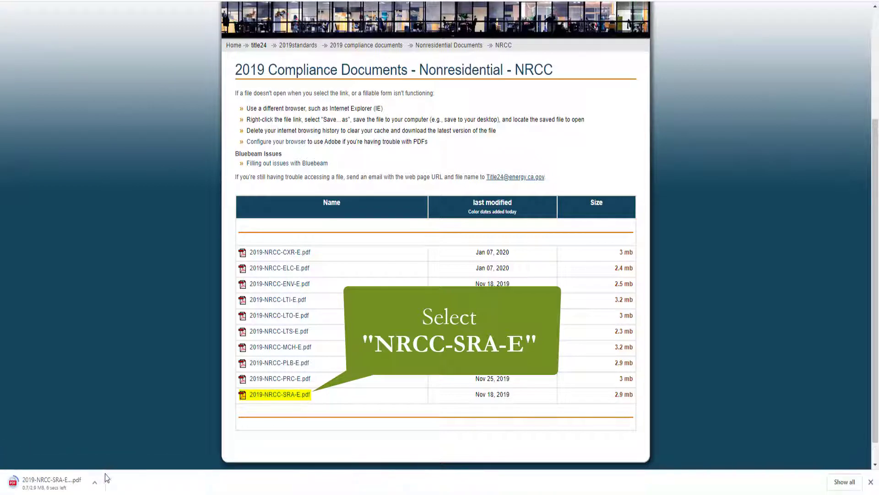
Open the downloaded SRA form in Chrome and save a copy as 2019-NRCC-SRA-E (5)
click(94, 482)
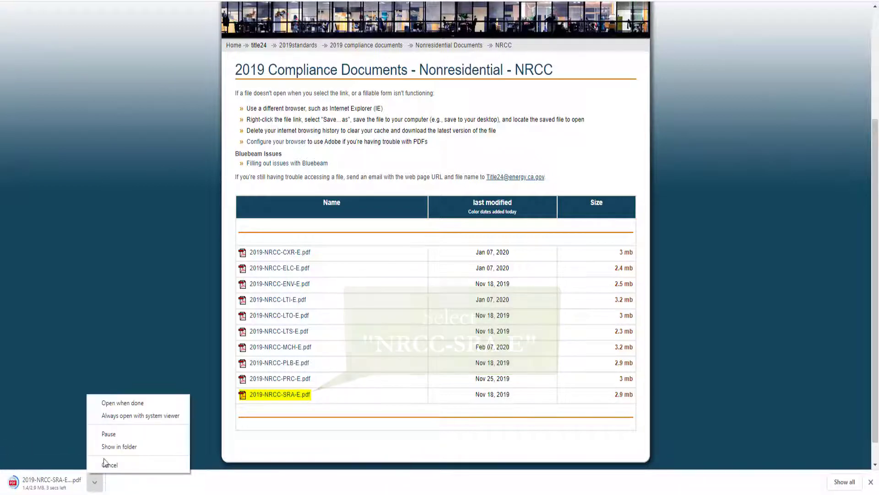
click(156, 404)
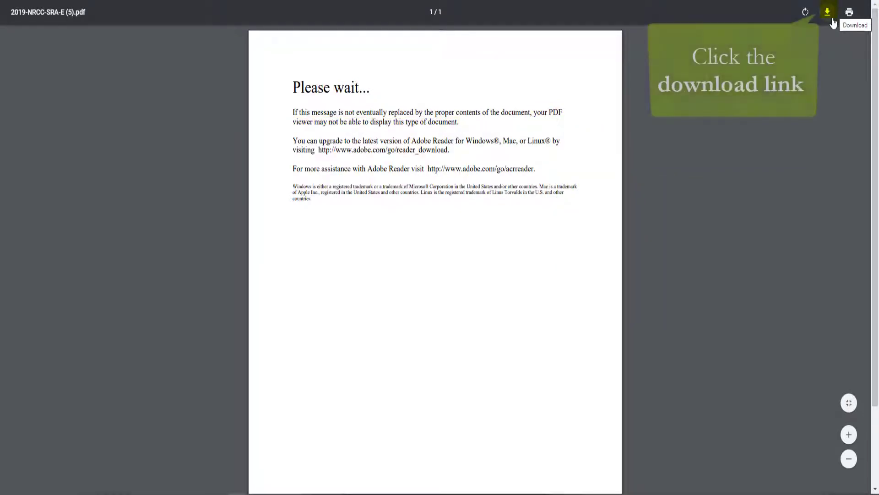
click(831, 19)
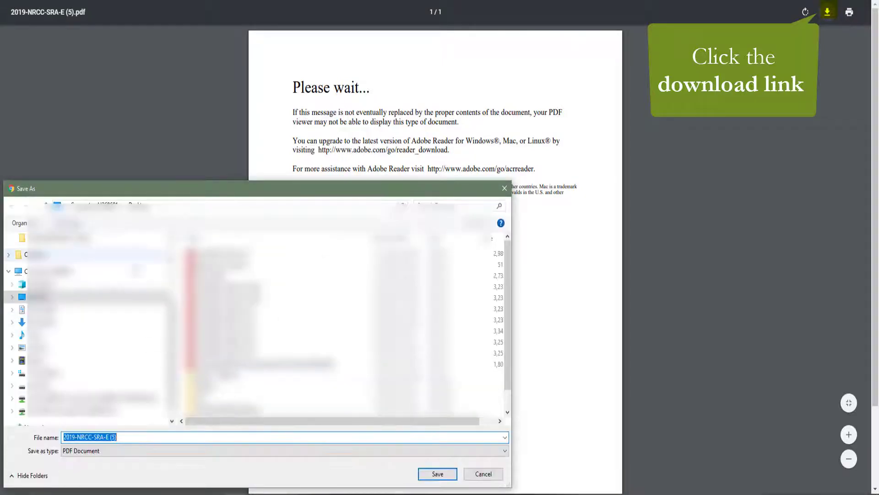
click(368, 438)
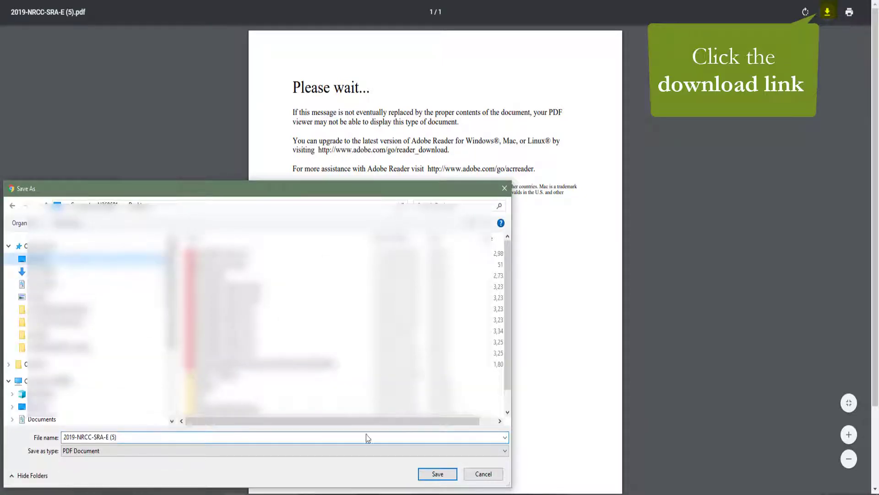
click(443, 478)
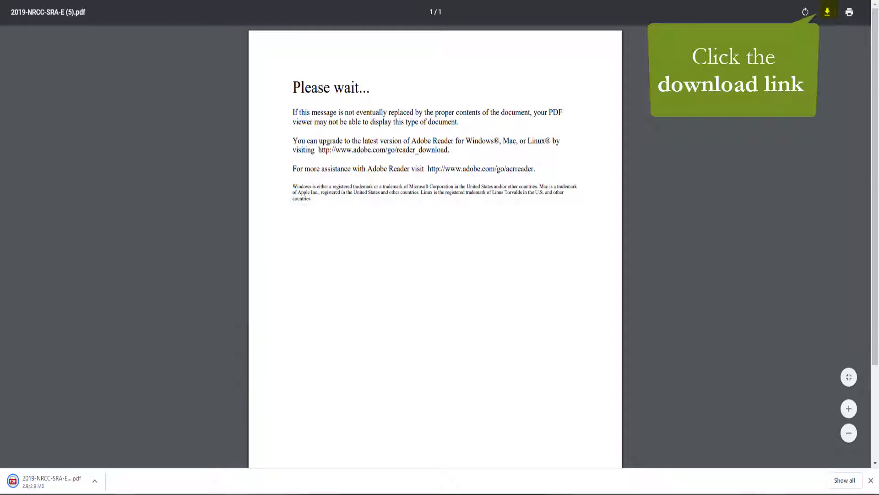
Open 2019-NRCC-SRA-E (5) from the Desktop in Adobe Acrobat Reader 2017
key(super+e)
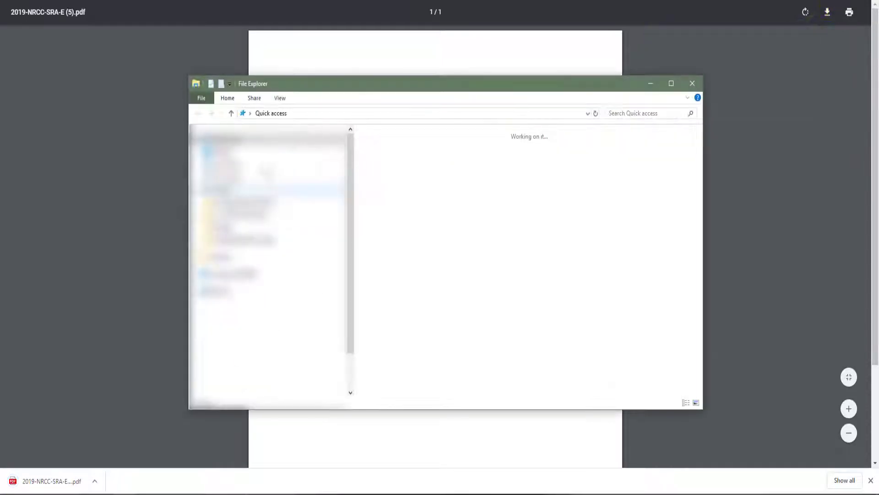
click(220, 151)
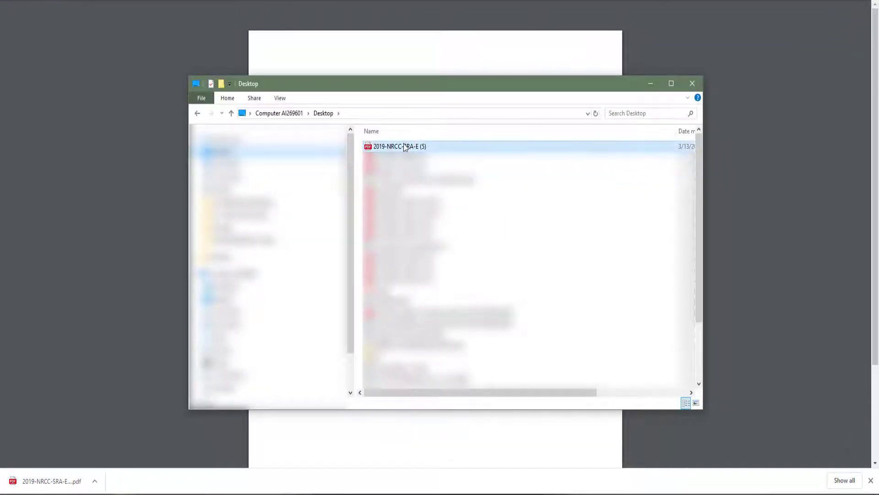
double_click(404, 147)
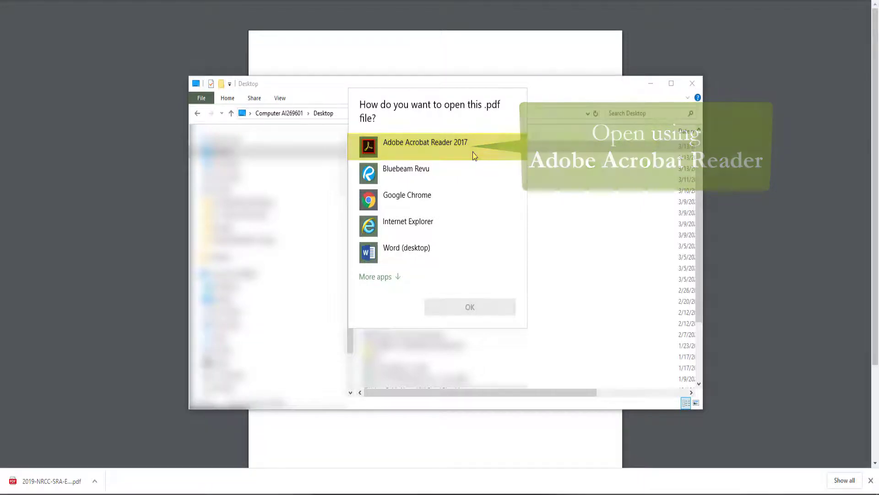
double_click(474, 156)
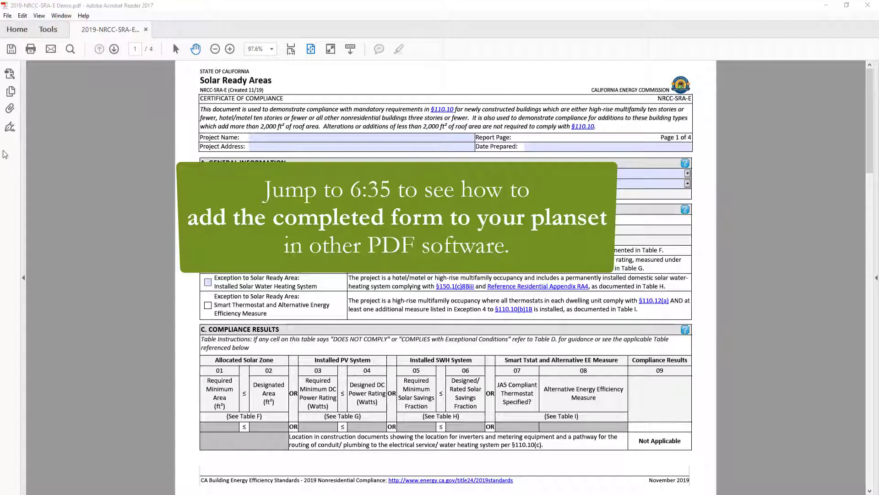
Enter San Rafael as the project location and choose climate zone 2
click(283, 172)
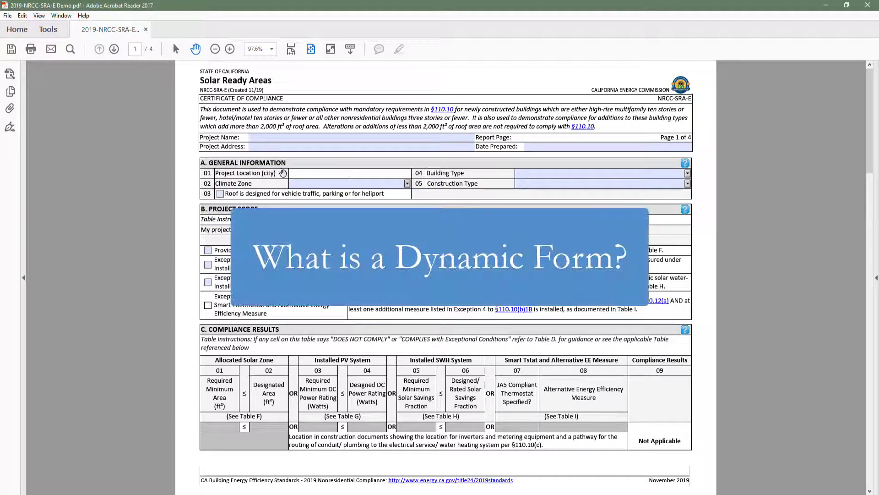
text(San Rafael)
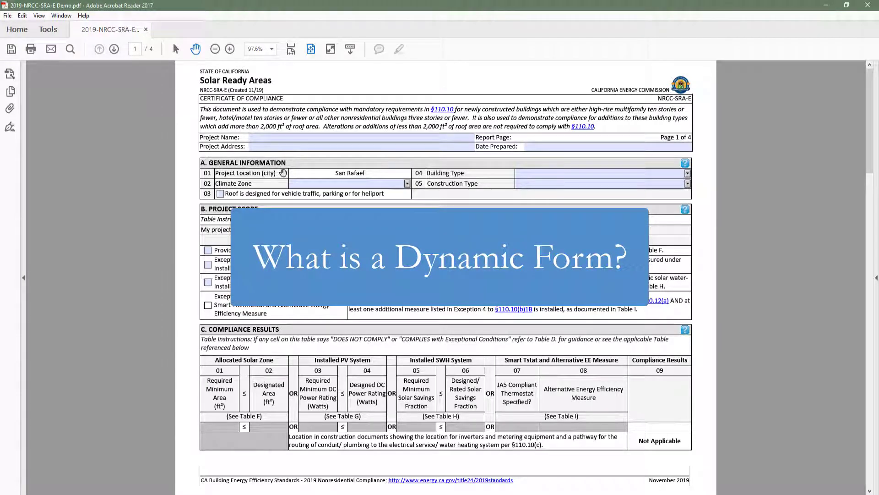
click(407, 183)
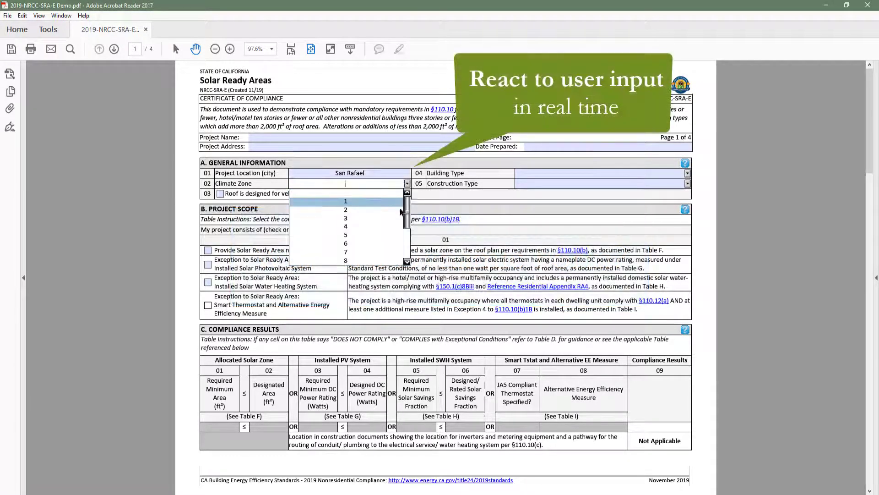
click(346, 209)
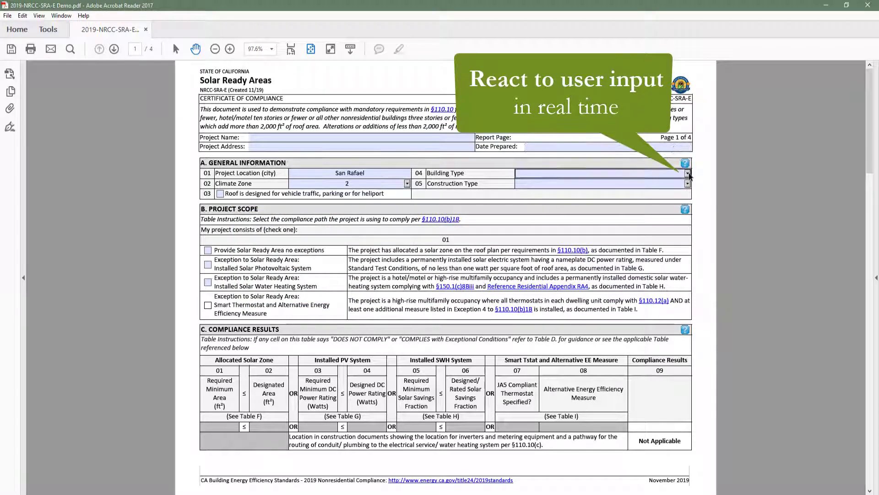
Set Hotel/Motel 10 stories or fewer, New Construction, and the no-exceptions Solar Ready Area path
click(687, 173)
click(684, 193)
click(687, 183)
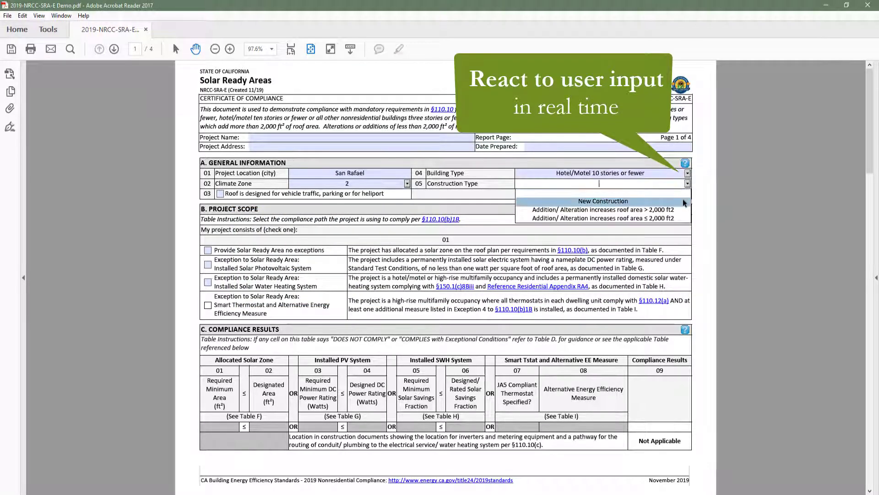
click(679, 205)
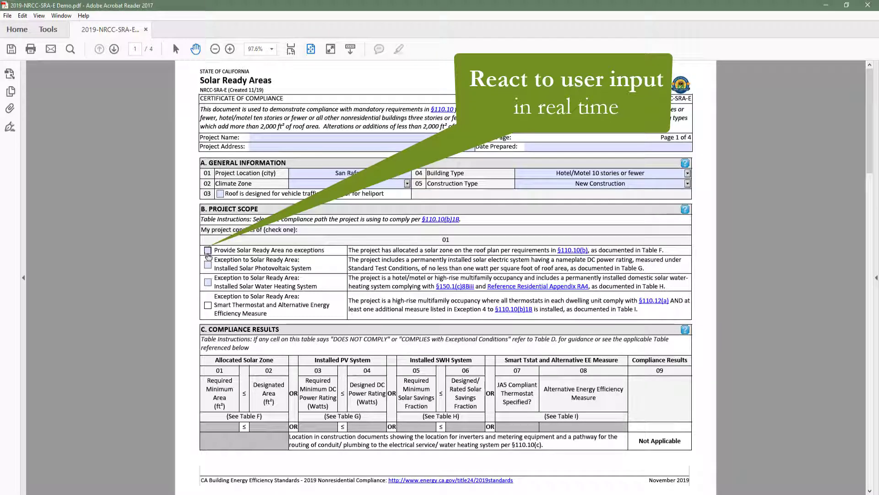
click(208, 252)
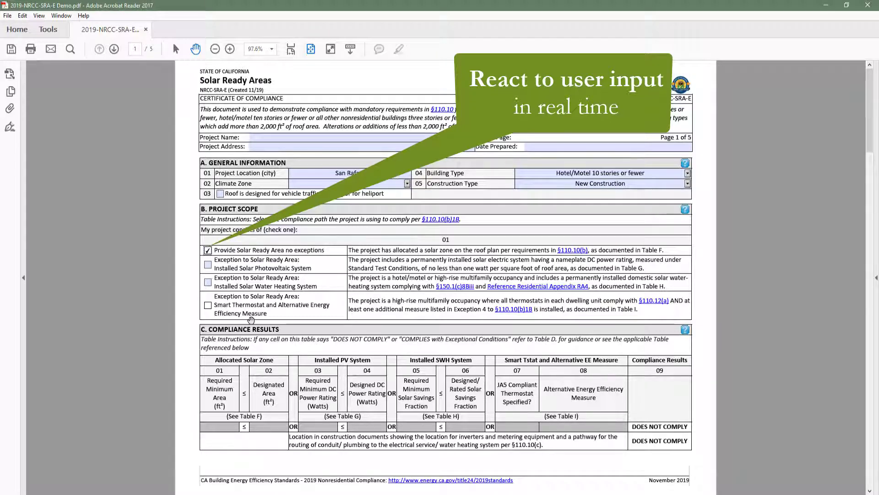
scroll(252, 320, down, 3)
scroll(287, 325, down, 3)
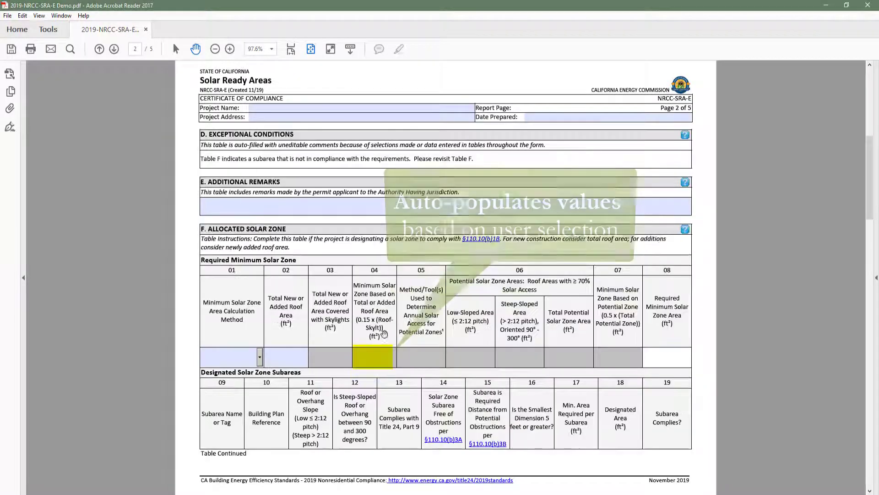
In Table F choose Total New or Added Roof Area, with 1,000 ft² roof and 20 ft² skylights
click(259, 357)
click(229, 373)
click(279, 362)
text(1,000)
click(327, 361)
text(10)
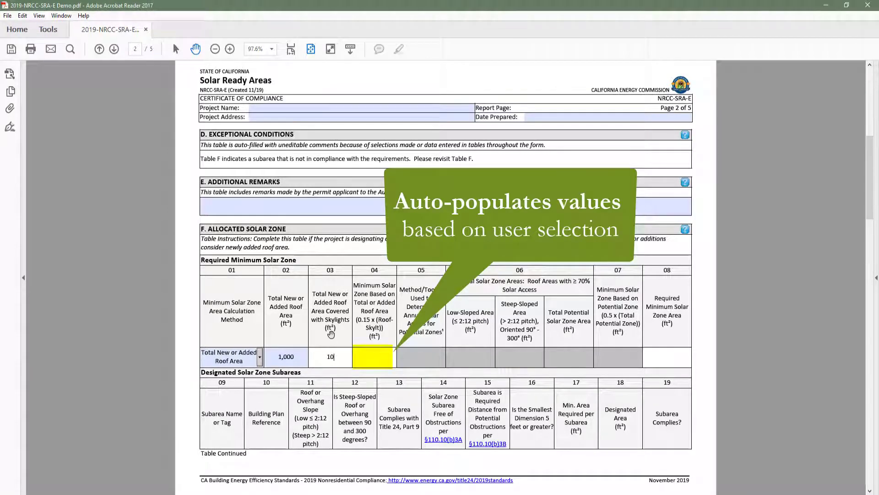
click(354, 352)
double_click(344, 358)
text(20)
click(346, 339)
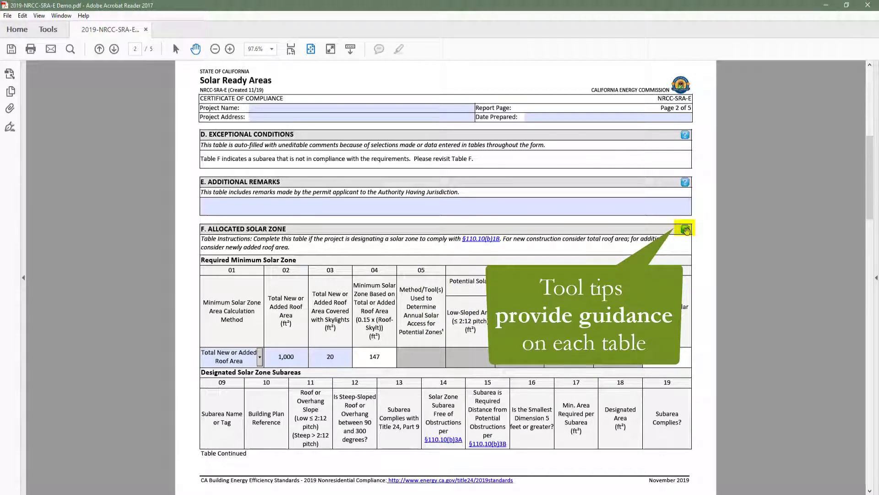
mouse_move(686, 230)
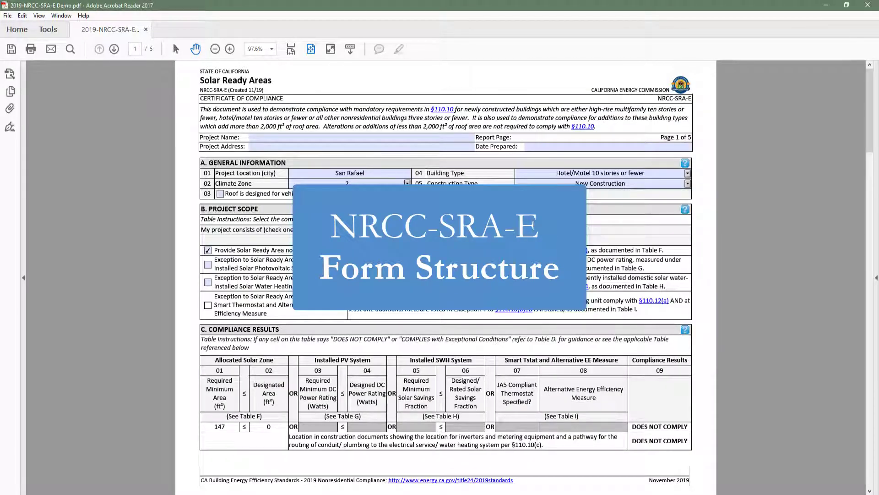
click(375, 173)
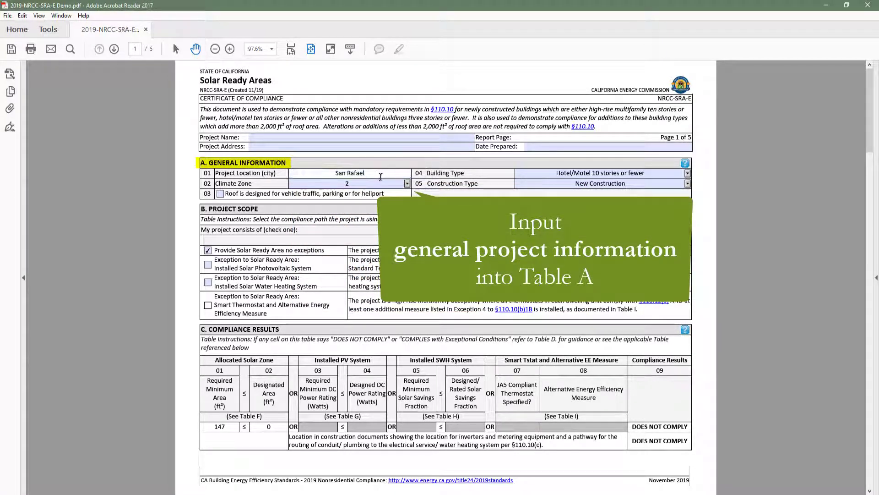
click(407, 184)
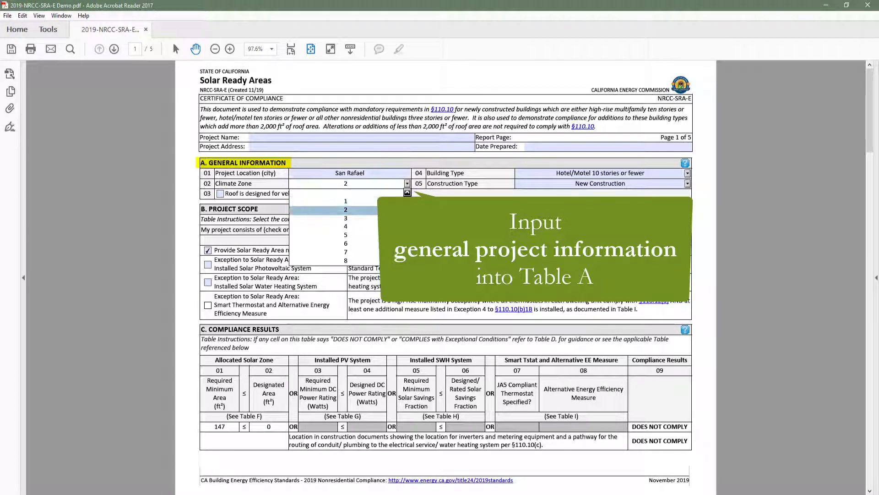
click(406, 183)
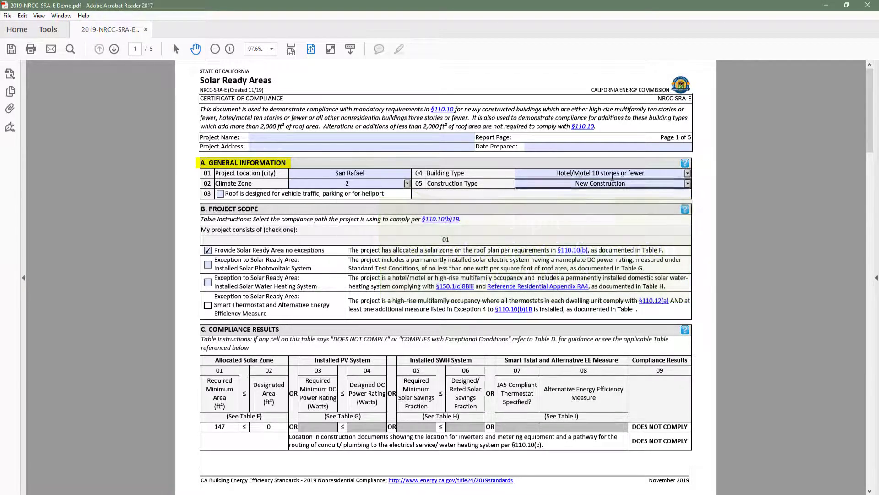
click(687, 173)
click(688, 196)
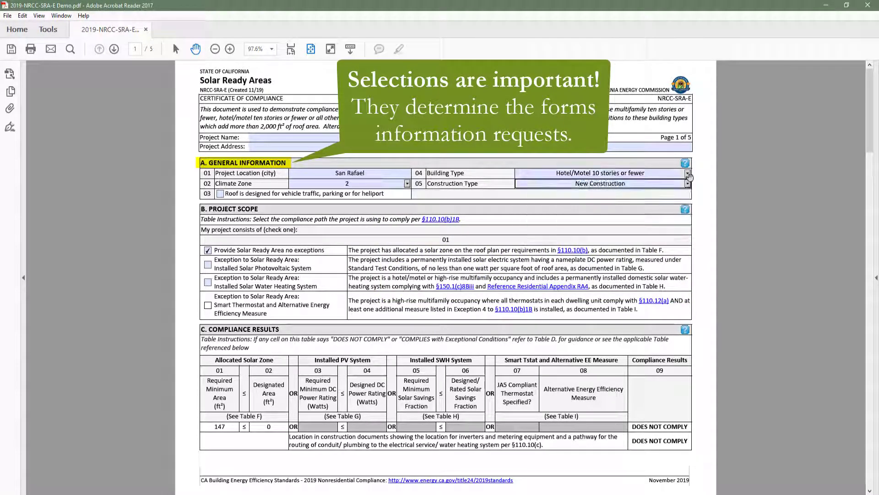
click(687, 184)
click(684, 202)
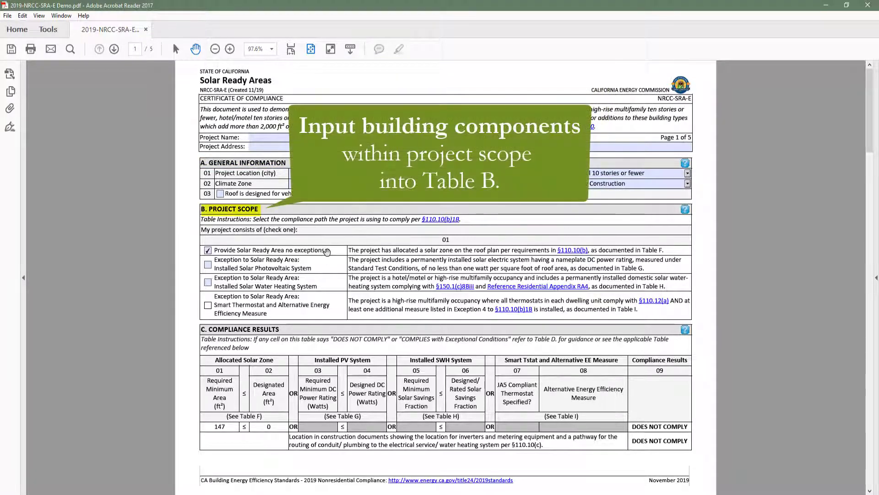
click(208, 264)
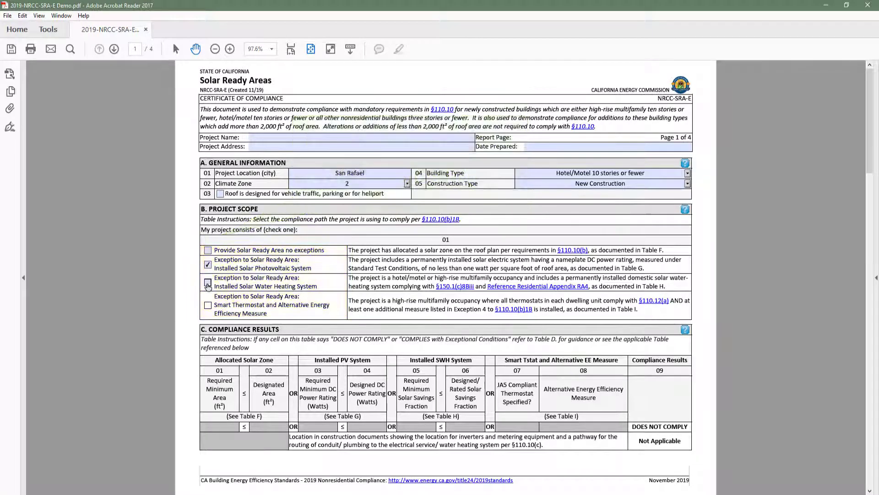
click(208, 284)
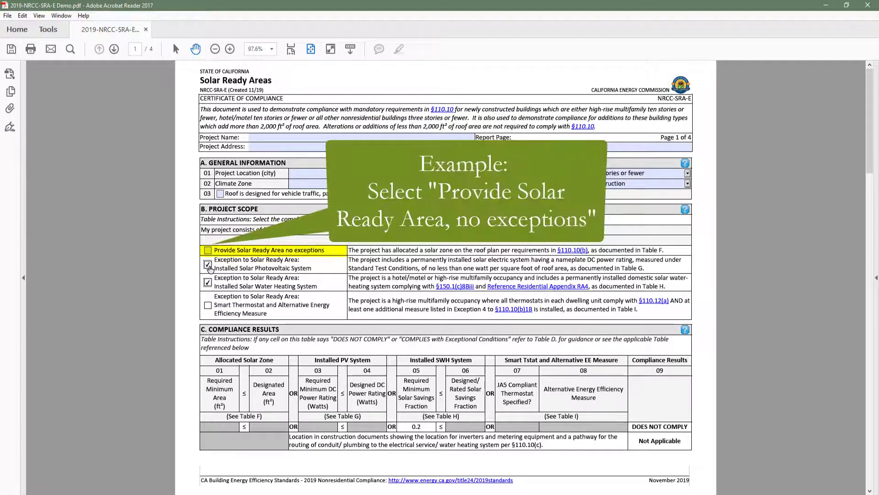
click(209, 266)
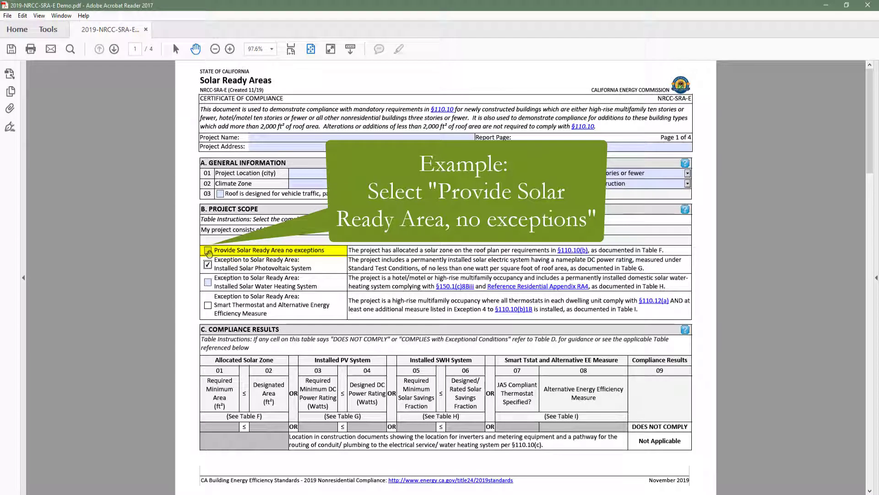
click(207, 251)
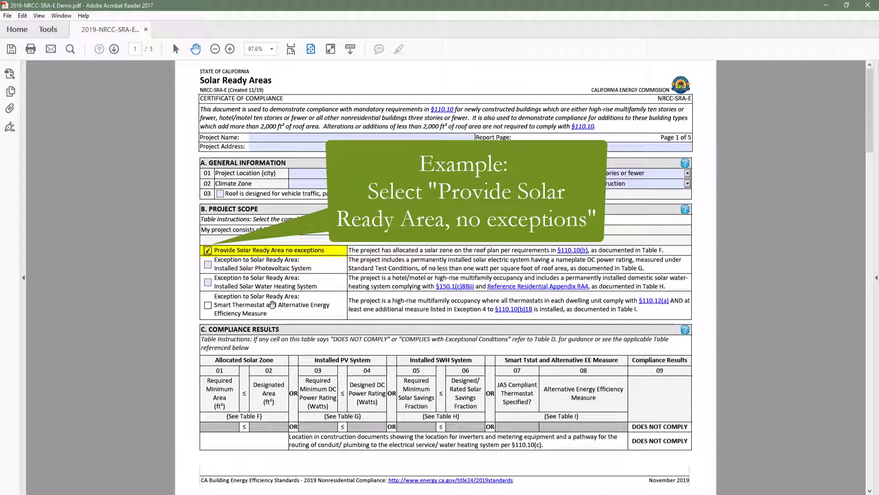
Reselect Total New or Added Roof Area as Table F's method and return to page 1
scroll(317, 300, down, 2)
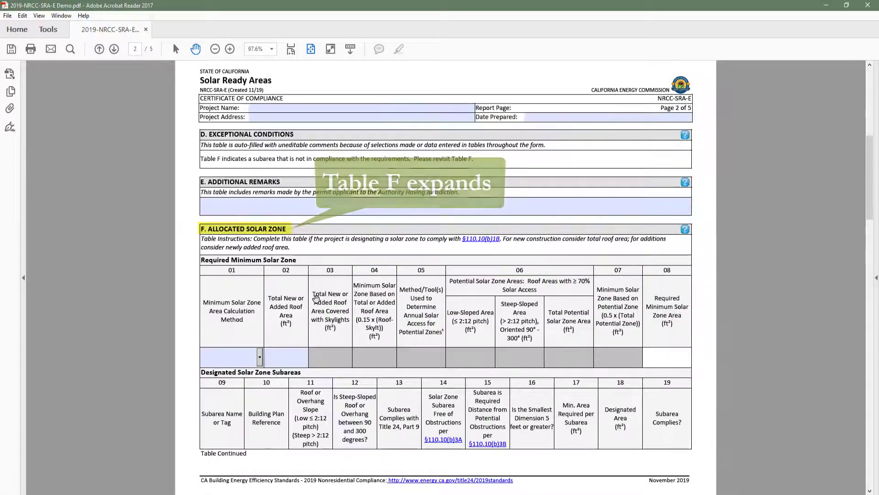
click(259, 359)
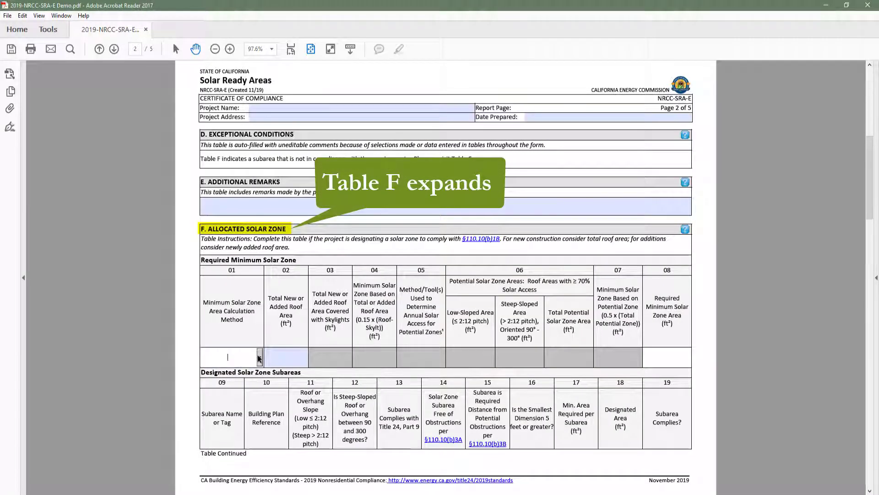
click(260, 358)
click(229, 372)
click(299, 356)
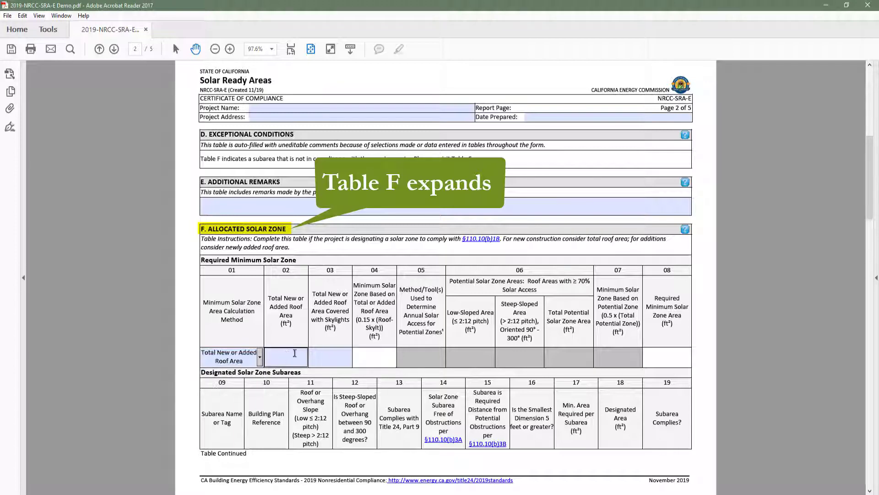
scroll(293, 341, up, 2)
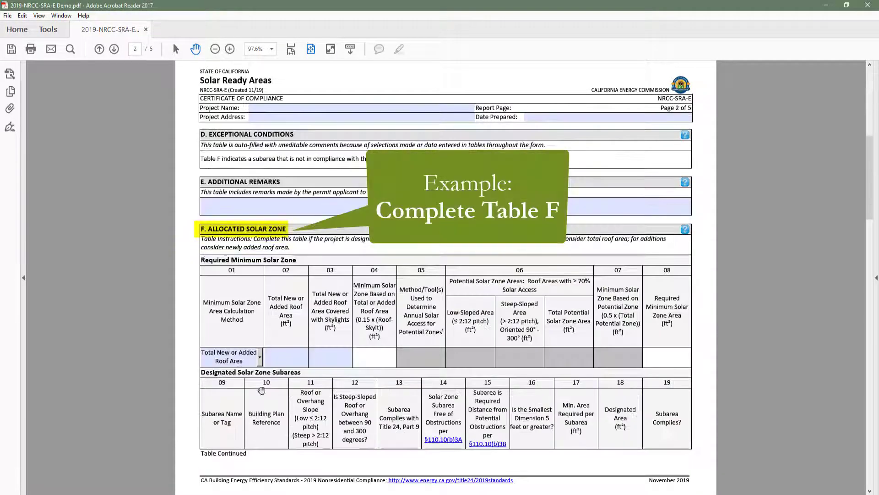
Enter 1,000 ft² total roof area and 20 ft² skylight area in Table F
click(280, 356)
text(1,000)
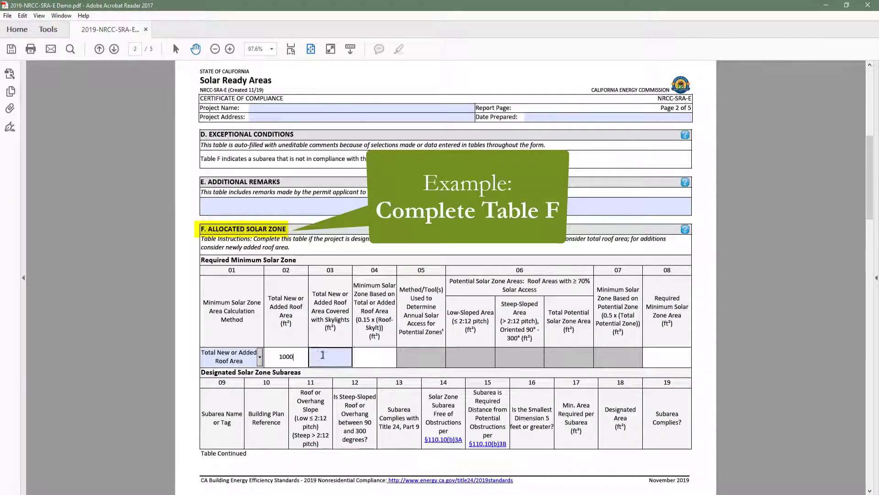
key(Tab)
text(20)
key(Tab)
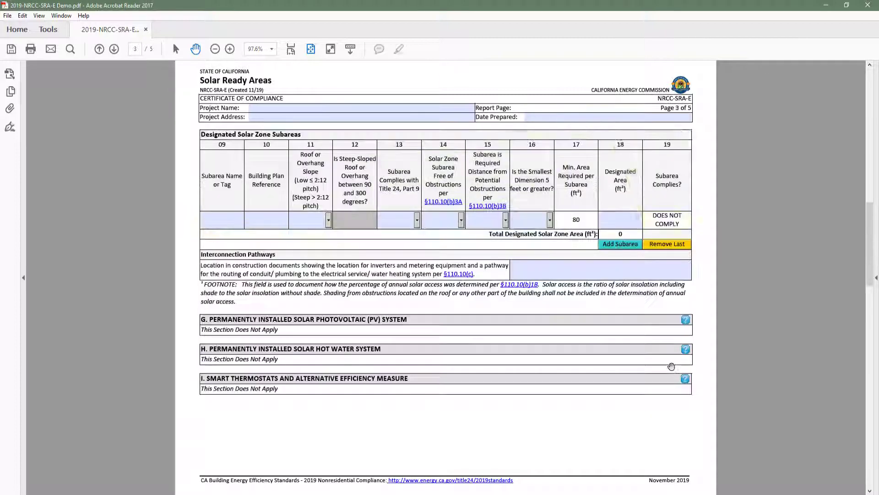
Add designated subarea 1A with plan reference 1A and a Low-Sloped roof
click(227, 214)
text(1A)
key(Tab)
text(1A)
click(328, 219)
click(307, 239)
Answer Yes to all four subarea checks and enter a 200 ft² designated area
click(418, 226)
click(399, 241)
click(462, 225)
click(443, 242)
click(506, 225)
click(487, 242)
click(550, 224)
click(532, 242)
click(616, 220)
text(200)
key(Return)
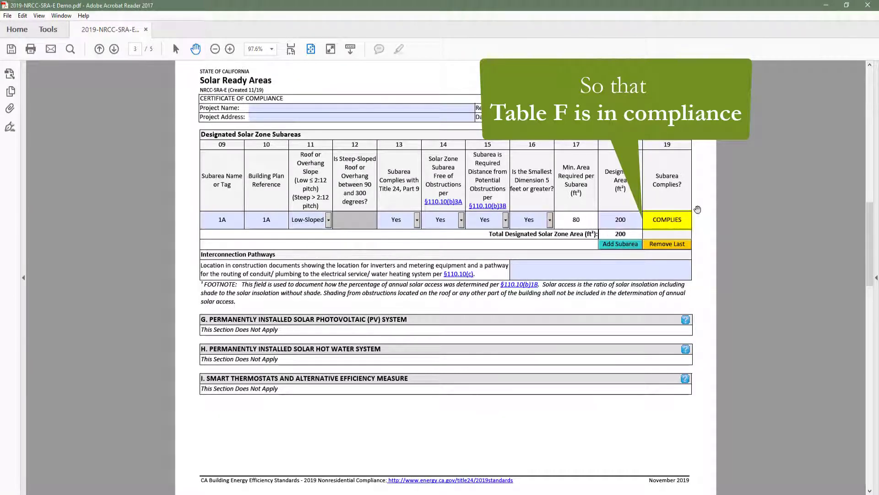
scroll(663, 300, up, 3)
scroll(663, 300, up, 3)
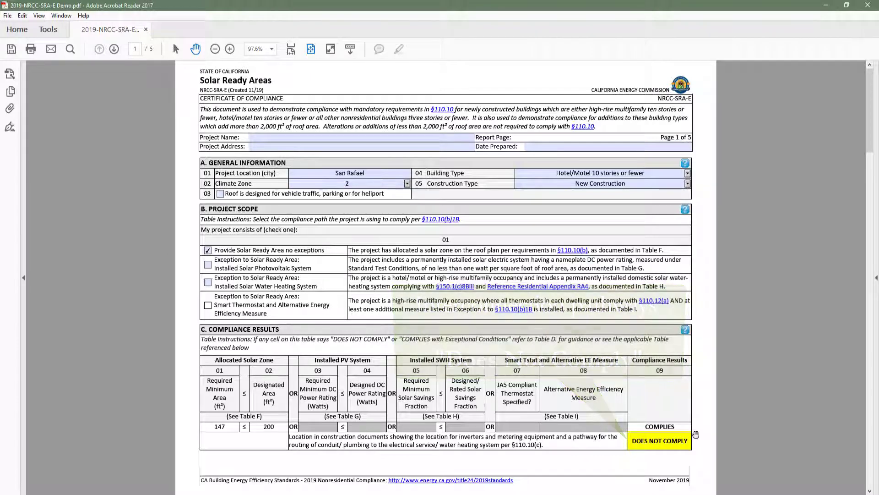
Enter 1A as the interconnection pathways location on page 3
scroll(488, 252, down, 3)
scroll(488, 252, down, 3)
click(553, 272)
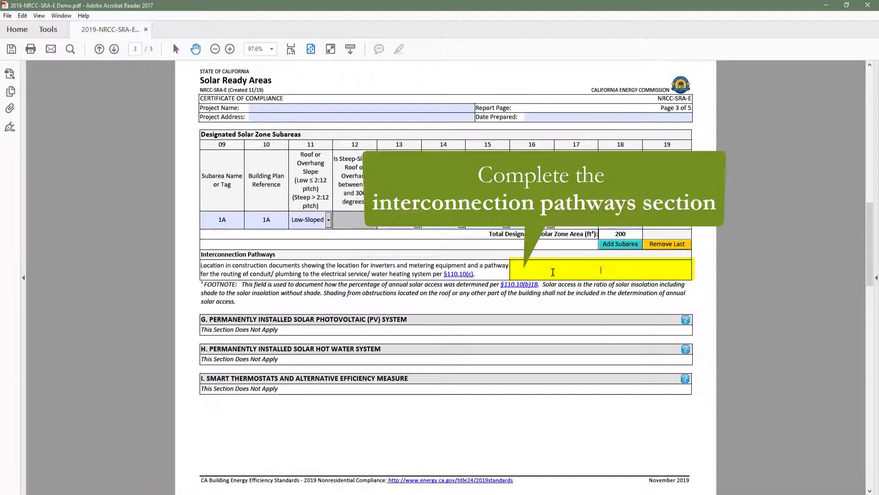
text(1A)
click(722, 294)
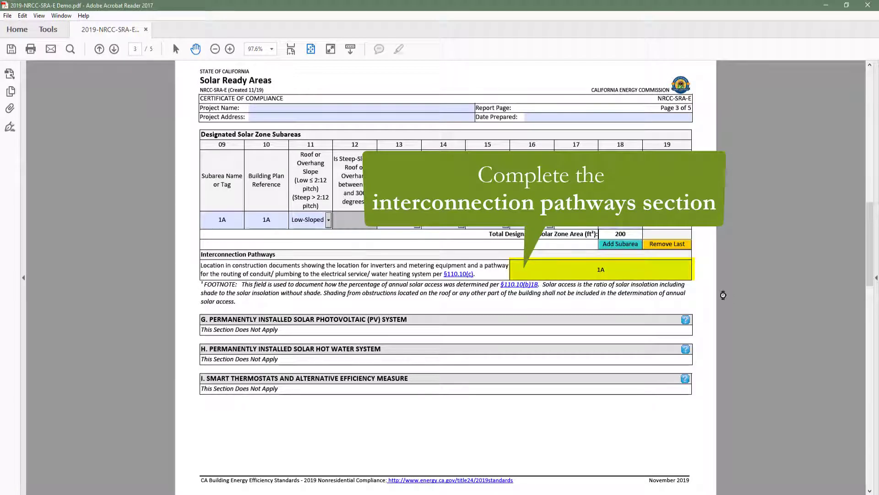
scroll(723, 294, up, 6)
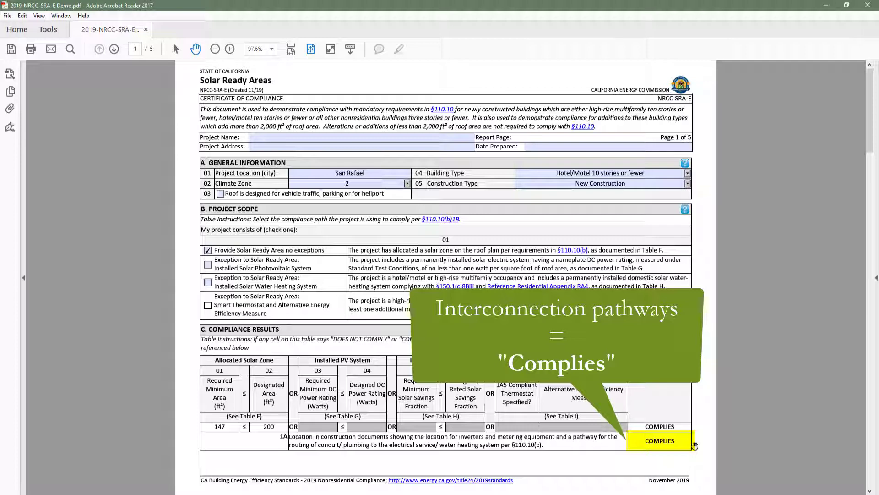
scroll(628, 316, down, 9)
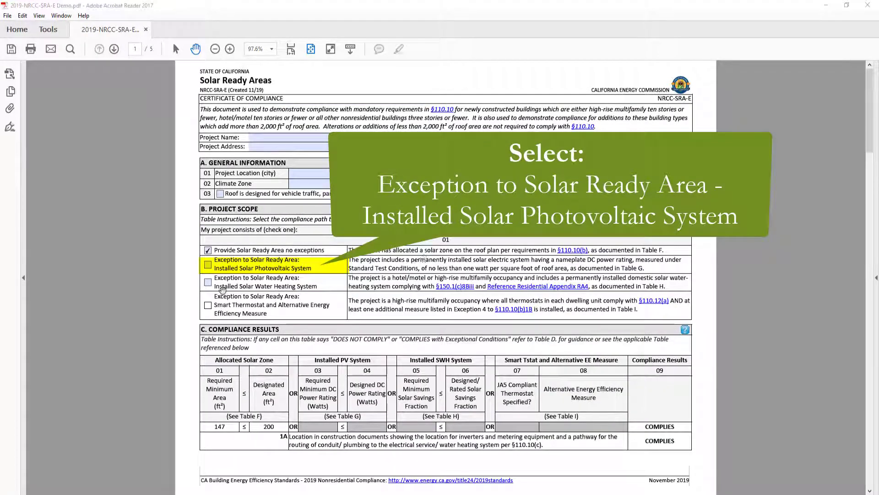
In Table B, check the 'Exception to Solar Ready Area: Installed Solar Photovoltaic System' box
click(208, 266)
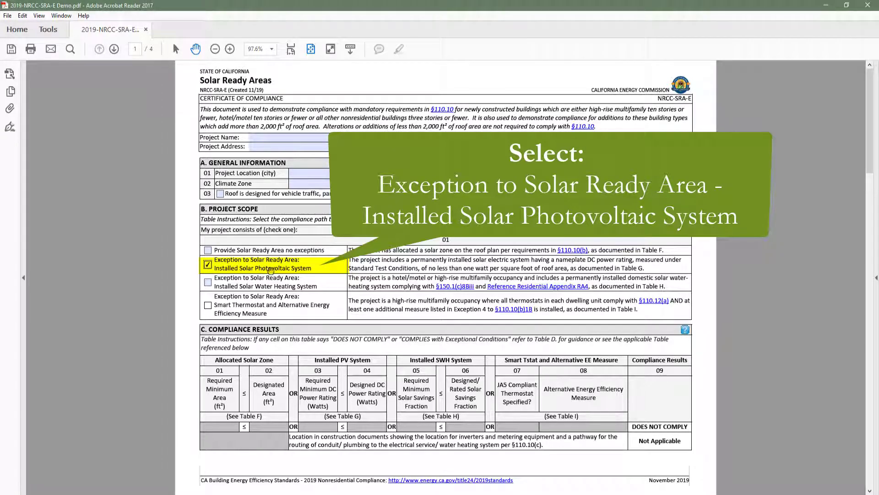
scroll(274, 270, down, 5)
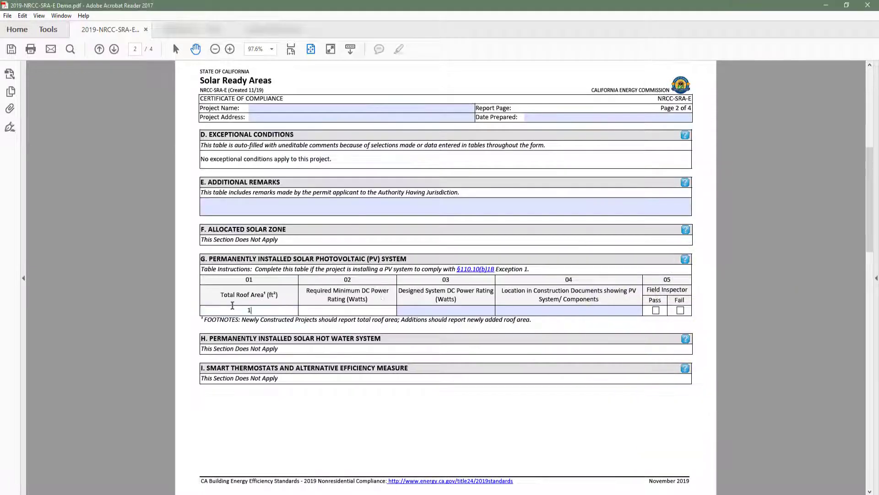
Enter 2000 W as the designed PV power rating and 1A as its location in Table G
click(425, 311)
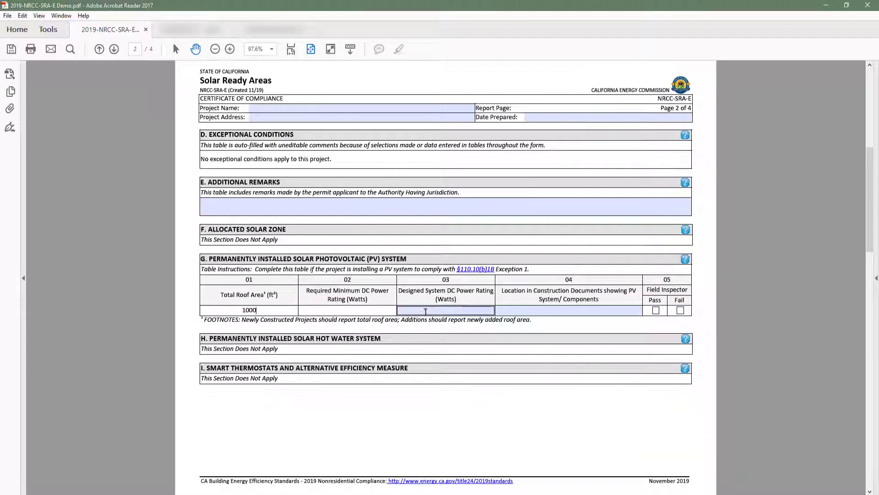
text(2000)
key(Tab)
text(1A)
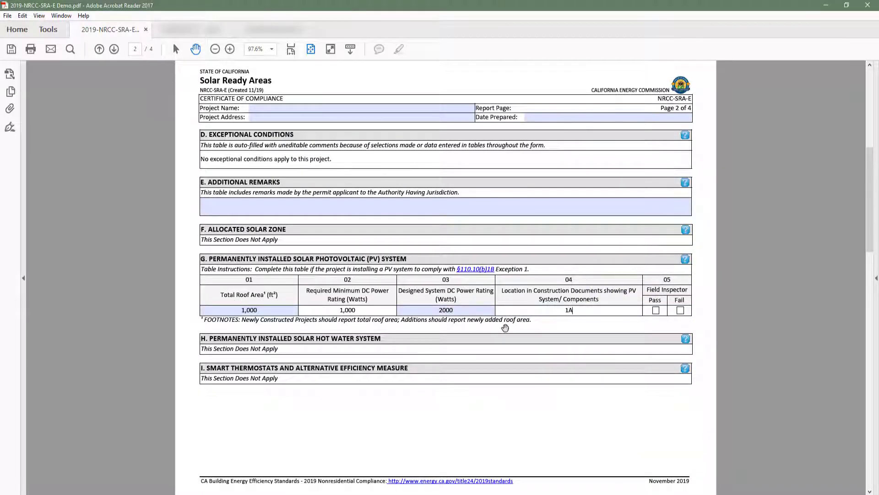
click(505, 330)
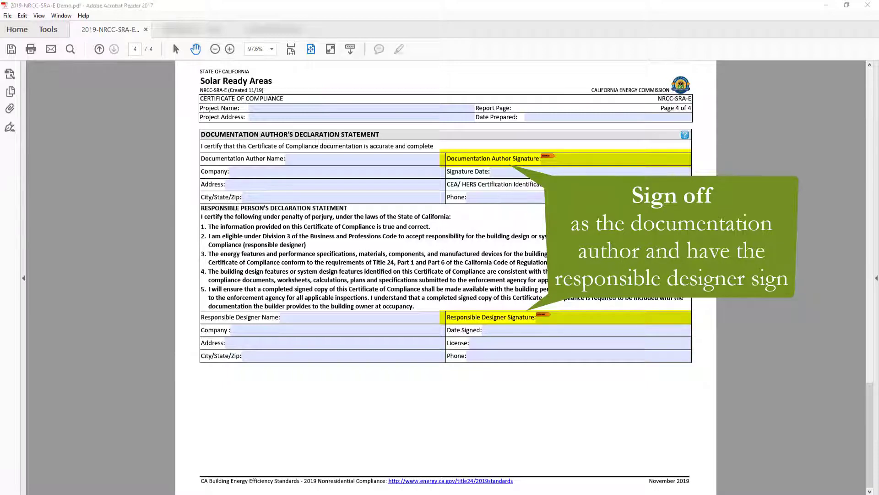
Start signing the Documentation Author Signature field with a digital ID
click(554, 158)
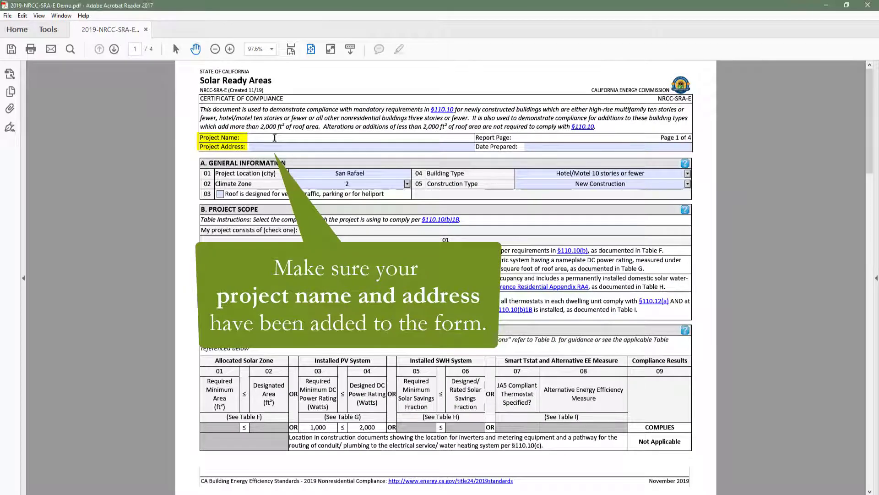
Fill in the project name 'Example Project', the project's street address, and Date Prepared 04/08/2020
text(t)
click(274, 146)
text(12)
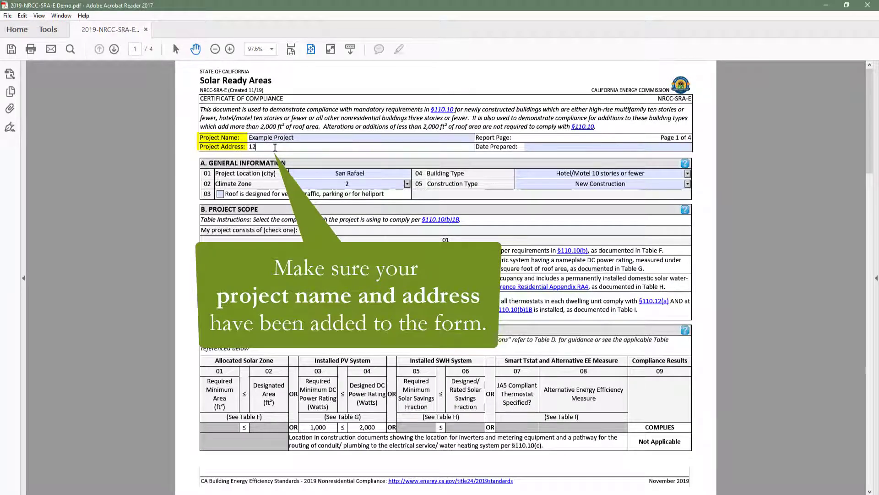
text(3 Example Street)
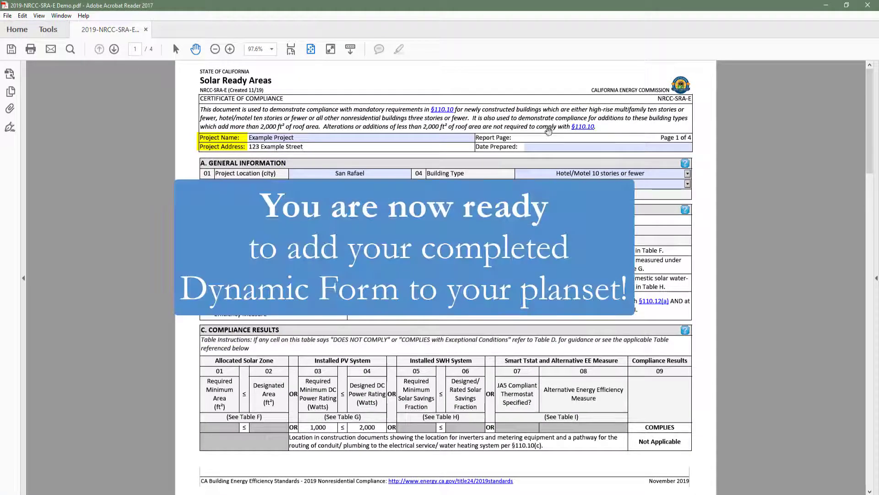
click(553, 147)
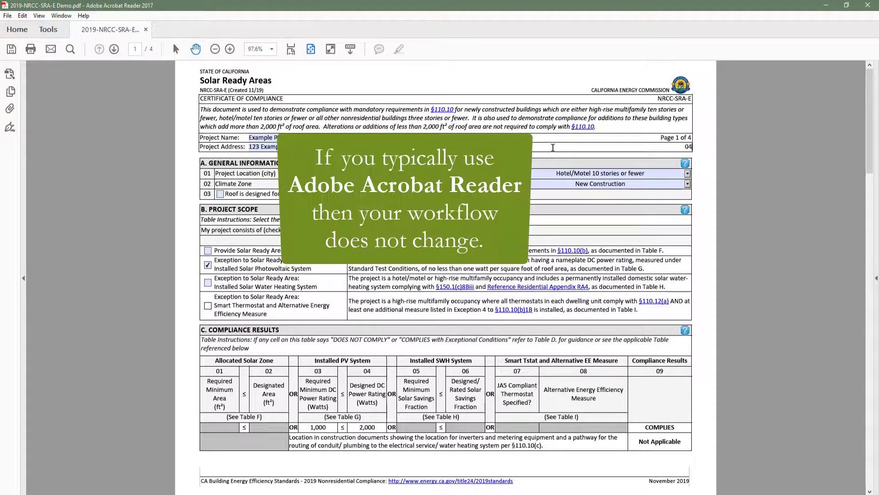
text(04/08/2020)
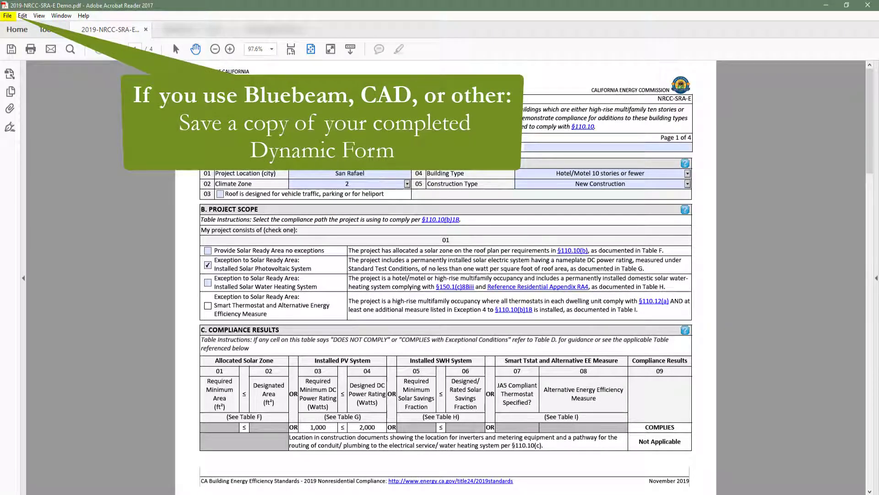
Print the completed form to a PDF file with the Microsoft Print to PDF printer
click(8, 17)
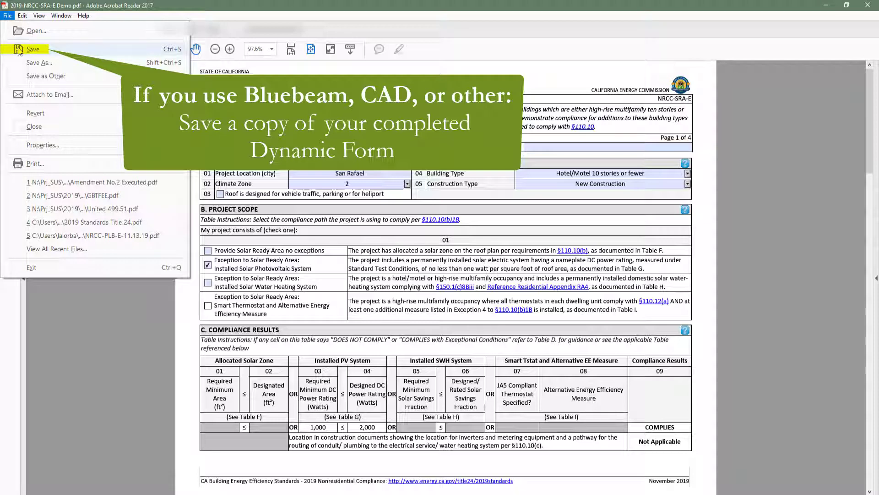
click(50, 164)
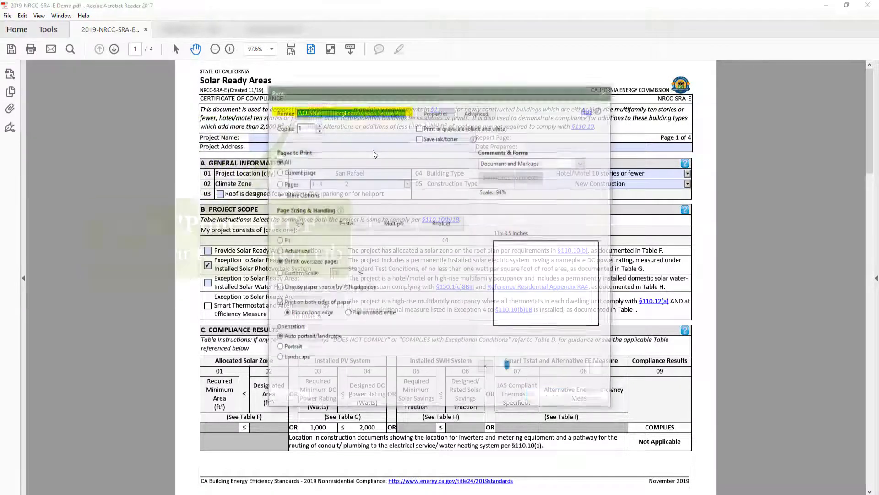
click(406, 114)
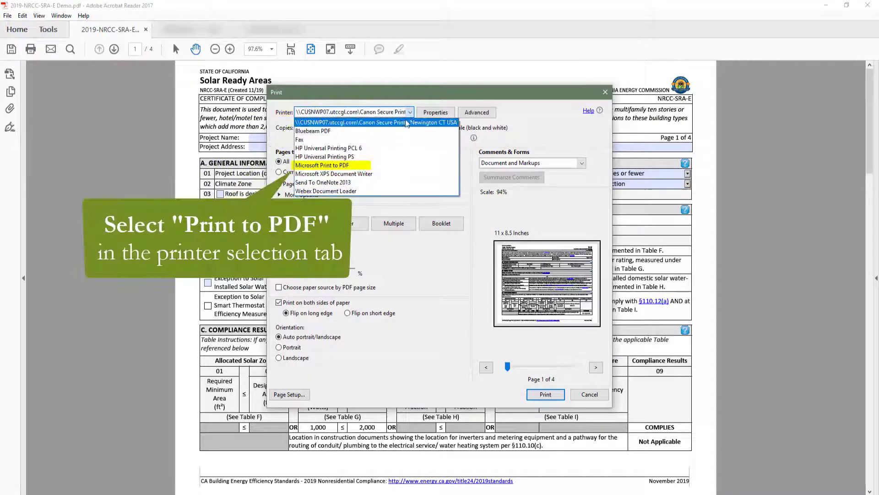
click(390, 165)
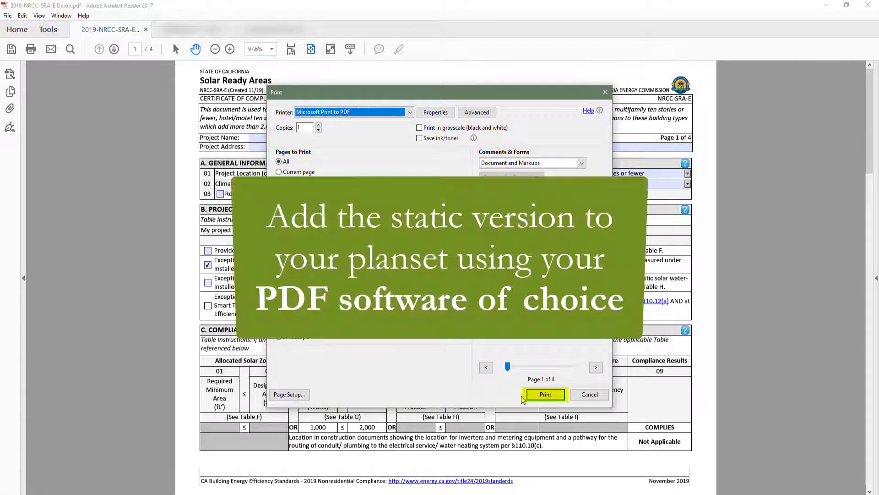
click(555, 396)
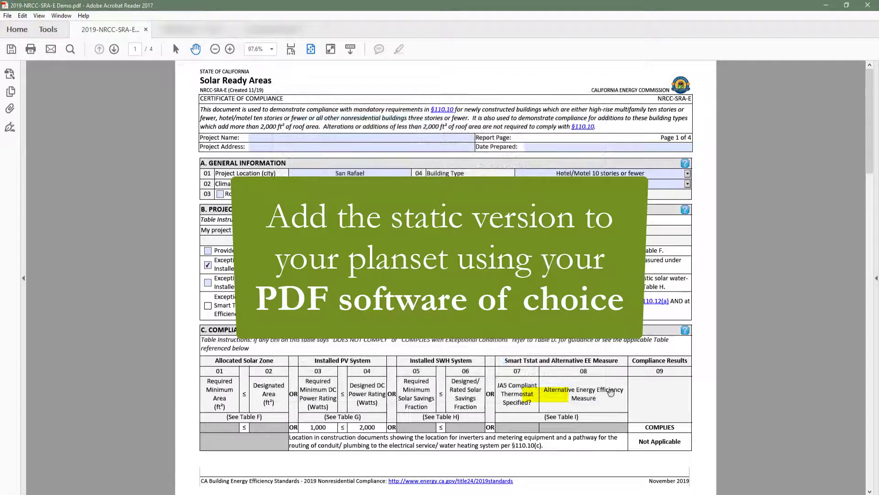